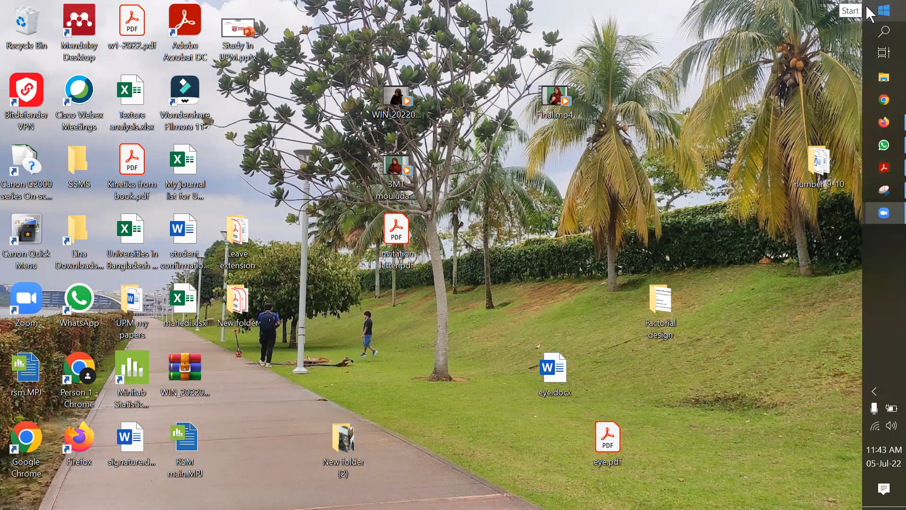
# - Find the Minitab 16 folder in Downloads and launch Minitab from Mtb.exe in its inner Minitab 16 folder
pyautogui.click(870, 14)
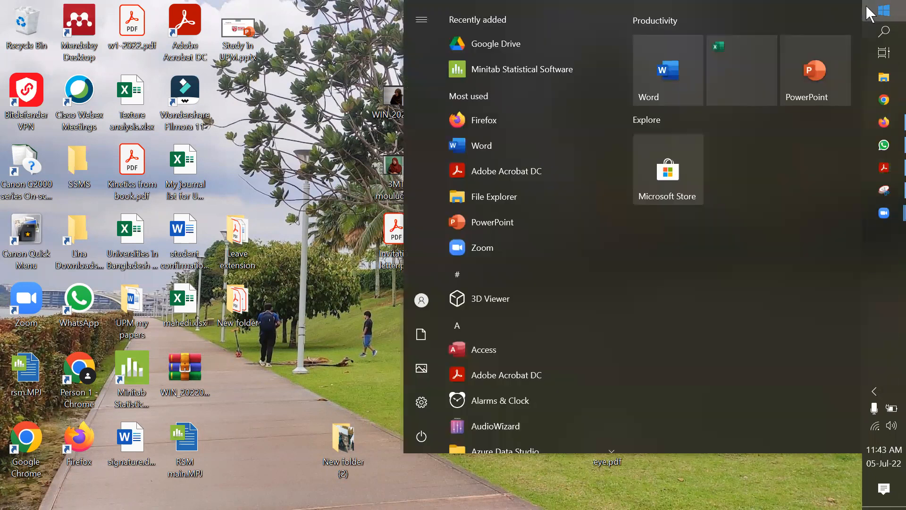
pyautogui.click(869, 14)
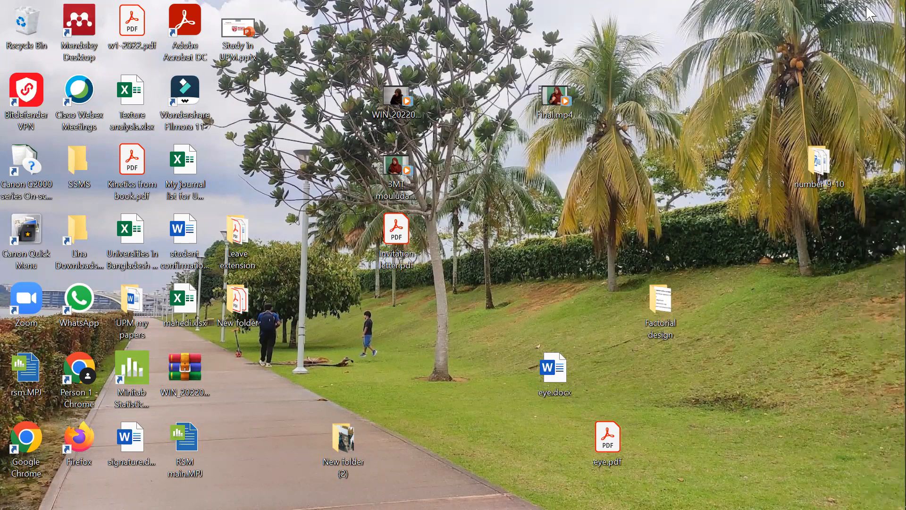
pyautogui.click(869, 14)
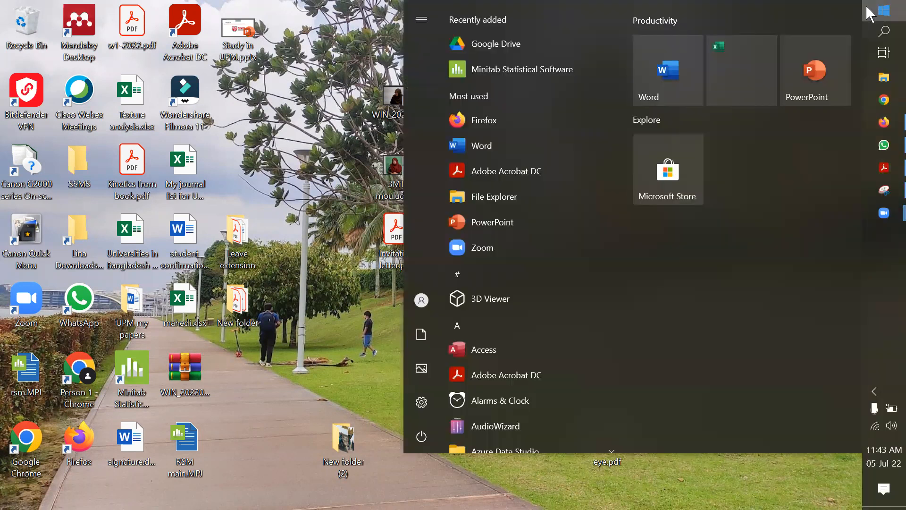
pyautogui.write('mi')
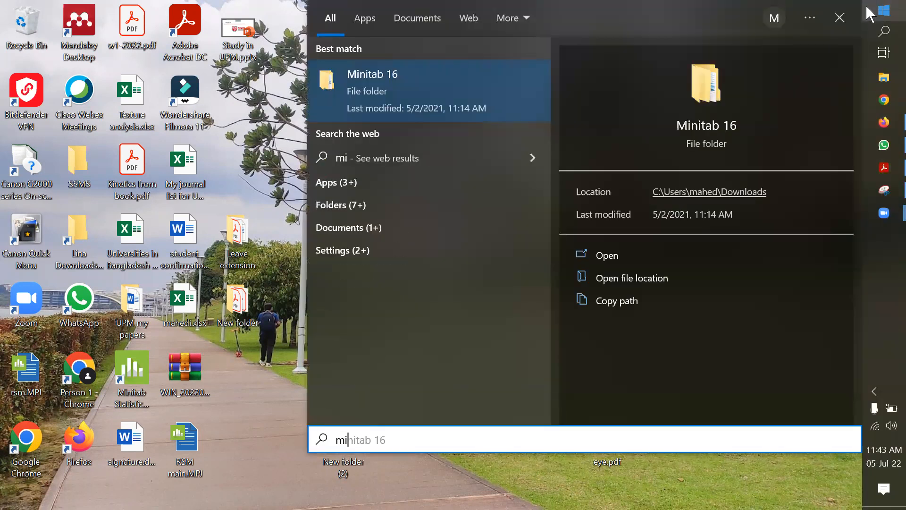
pyautogui.press('Return')
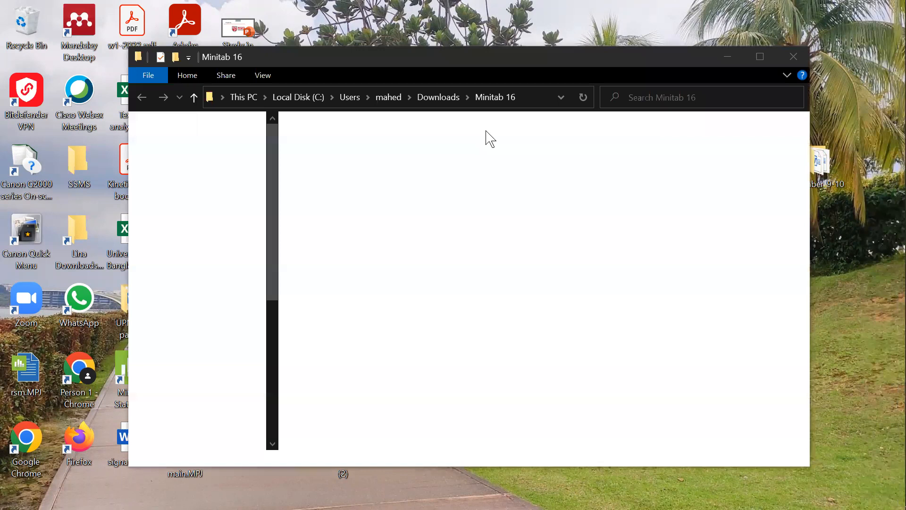
pyautogui.doubleClick(319, 140)
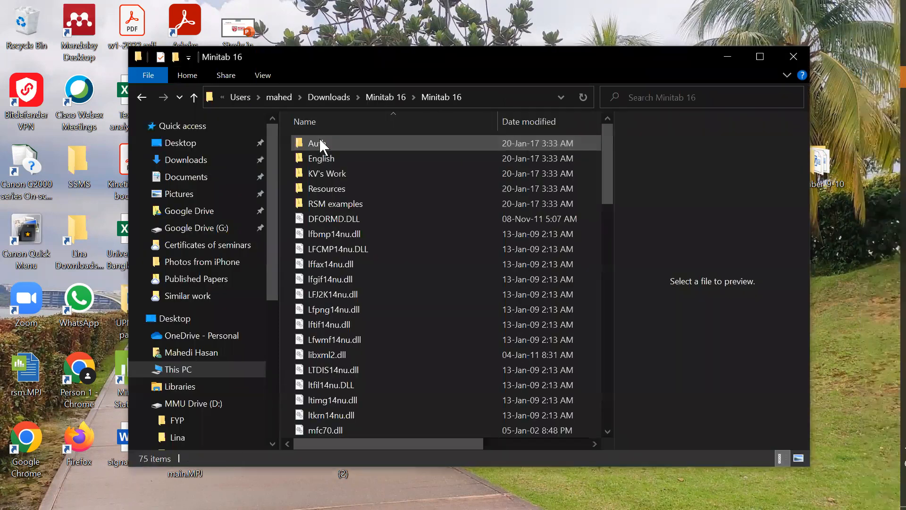
pyautogui.scroll(-5, 334, 174)
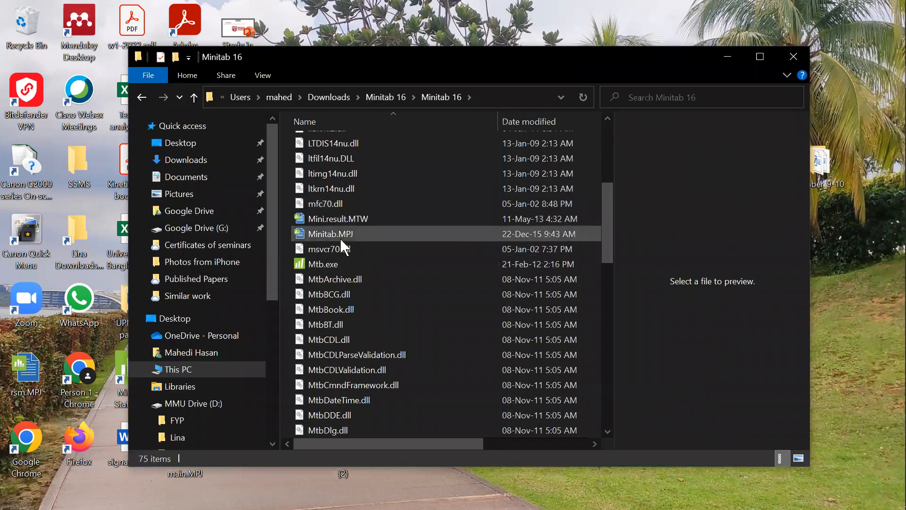
pyautogui.click(308, 263)
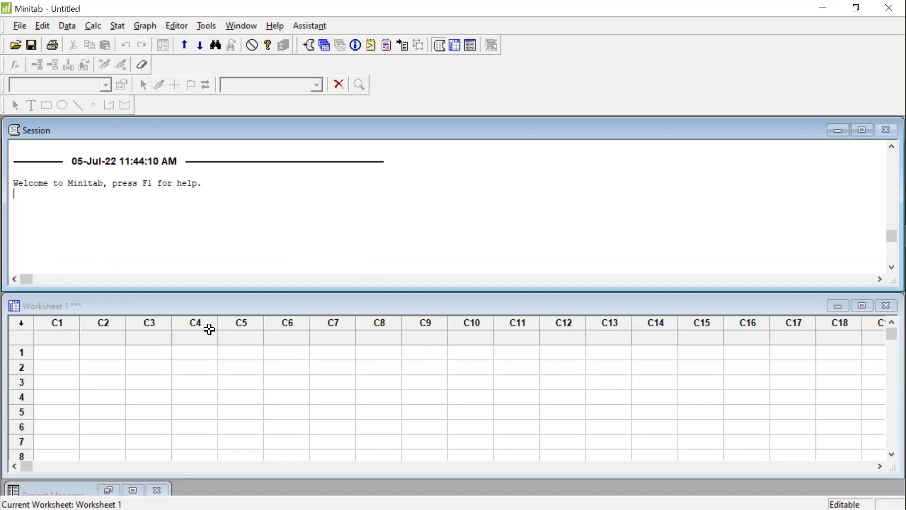
# - Name worksheet columns C1 to C4 as Sps1, sps2, Sps3 and Sps4
pyautogui.click(61, 336)
pyautogui.write('Sps')
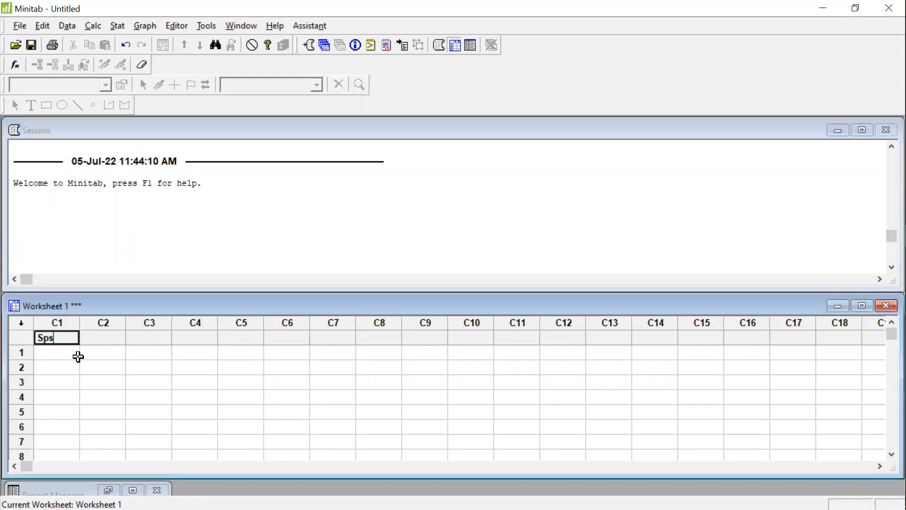
pyautogui.write('1')
pyautogui.click(118, 339)
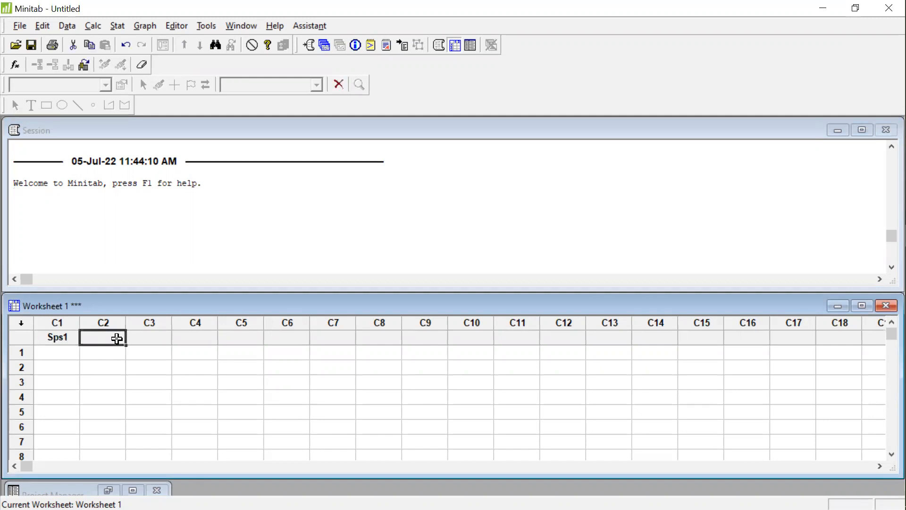
pyautogui.write('A')
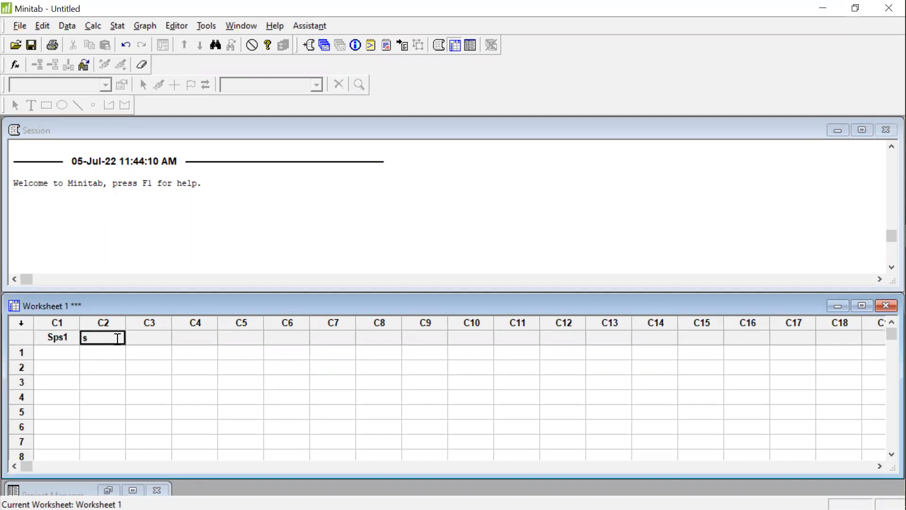
pyautogui.write('ps2')
pyautogui.click(150, 341)
pyautogui.write('Sps3')
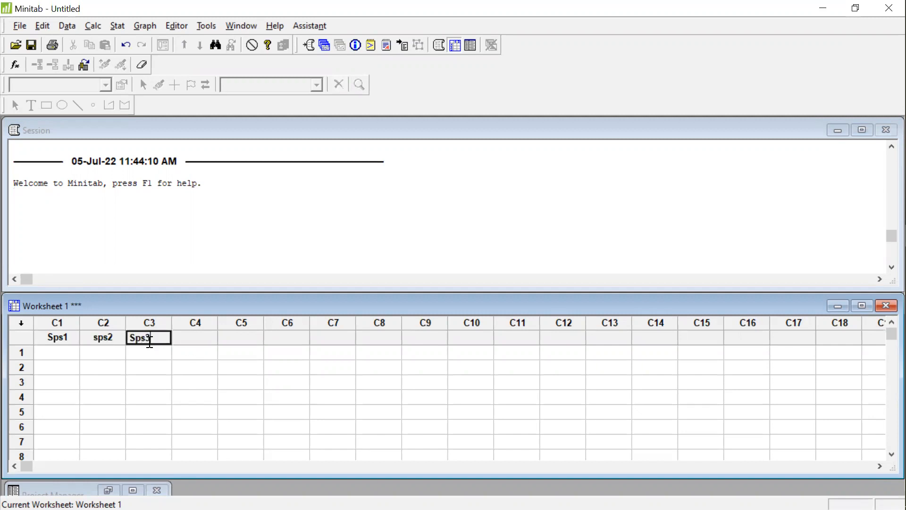
pyautogui.click(196, 339)
pyautogui.write('Sps4')
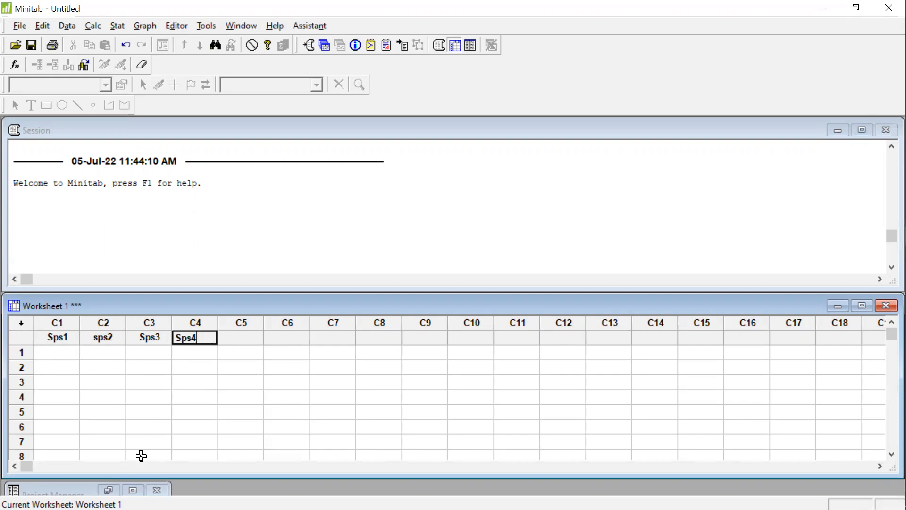
# - Enter the values 4, 4, 4 and 3 in rows 1 to 4 of the Sps1 column
pyautogui.click(62, 353)
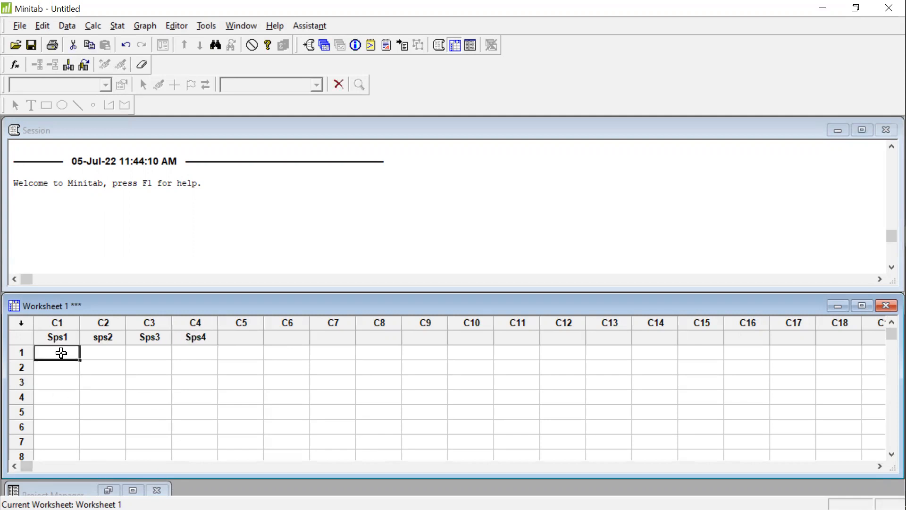
pyautogui.write('4')
pyautogui.press('Return')
pyautogui.write('4')
pyautogui.press('Return')
pyautogui.press('Return')
pyautogui.write('3')
pyautogui.press('Return')
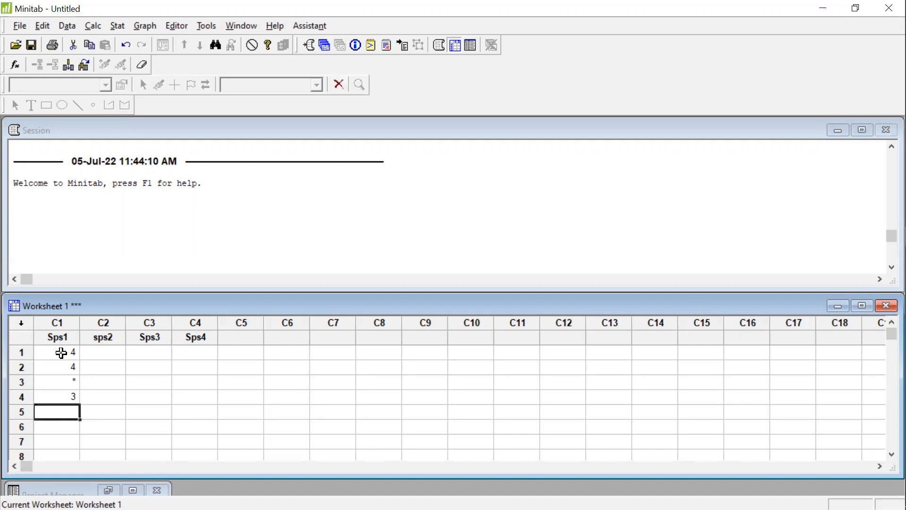
pyautogui.click(51, 382)
pyautogui.write('4')
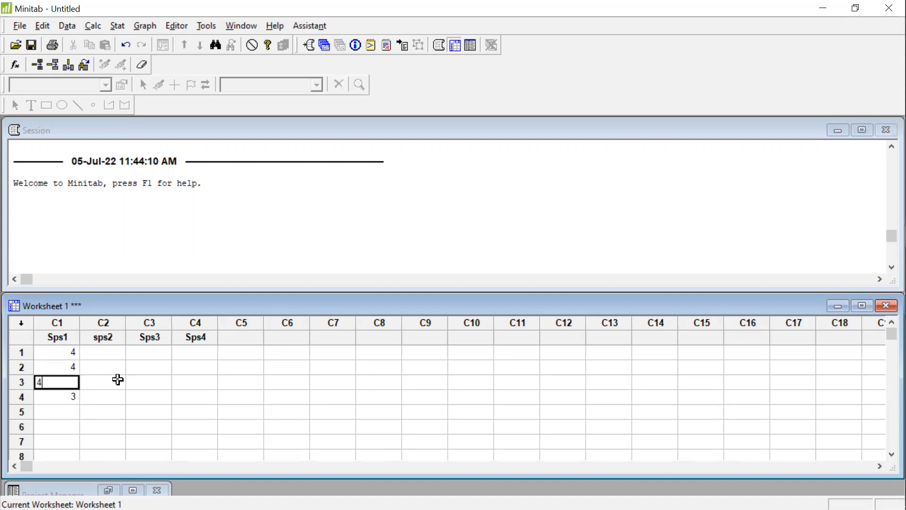
# - Enter the values 5, 6, 7 and 8 in rows 1 to 4 of the sps2 column
pyautogui.click(117, 352)
pyautogui.write('5')
pyautogui.click(102, 367)
pyautogui.write('6')
pyautogui.click(99, 383)
pyautogui.write('7')
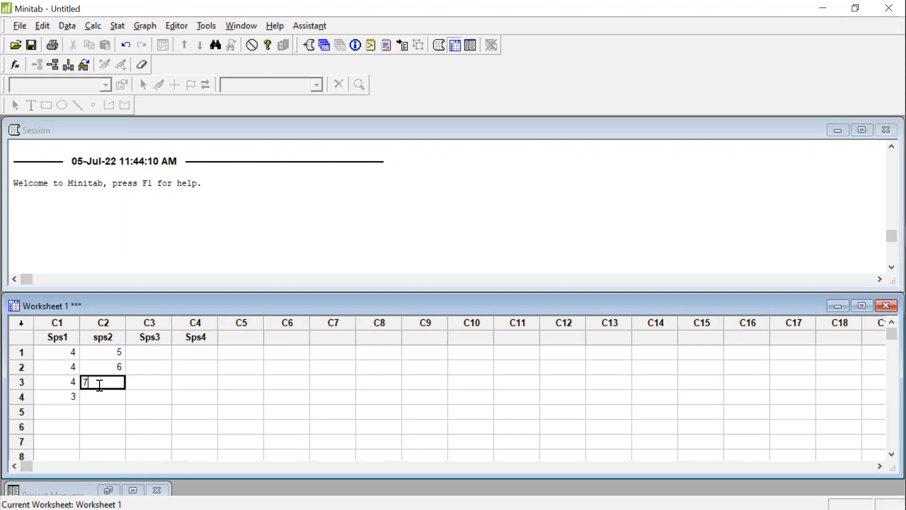
pyautogui.click(108, 399)
pyautogui.write('8')
# - Enter the values 2, 4, 6 and 3 in rows 1 to 4 of the Sps3 column
pyautogui.click(166, 354)
pyautogui.write('2')
pyautogui.click(144, 366)
pyautogui.write('4')
pyautogui.click(154, 381)
pyautogui.write('6')
pyautogui.click(154, 396)
pyautogui.write('3')
# - Enter the values 5, 6, 3 and 2 in rows 1 to 4 of the Sps4 column
pyautogui.click(202, 352)
pyautogui.write('5')
pyautogui.click(208, 370)
pyautogui.write('6')
pyautogui.click(207, 381)
pyautogui.write('3')
pyautogui.click(205, 397)
pyautogui.write('2')
pyautogui.click(289, 391)
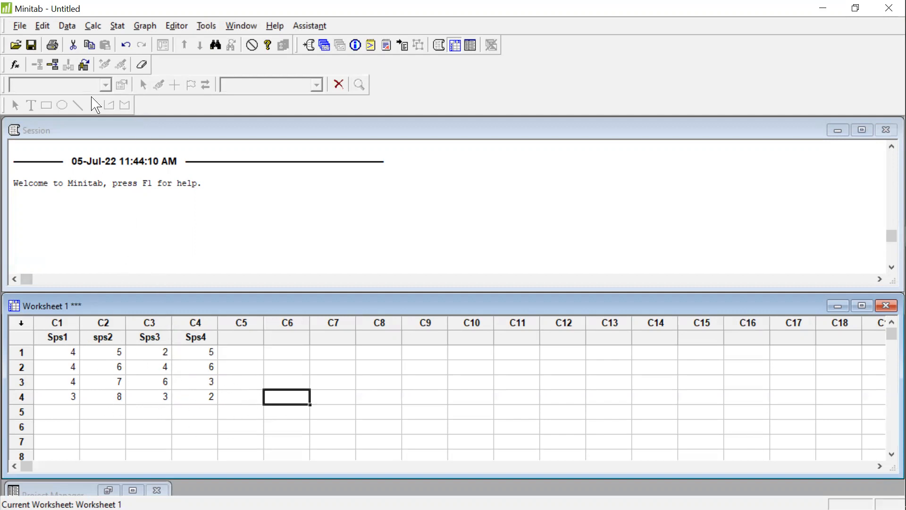
# - Set up a One-Way (Unstacked) ANOVA with Sps1, sps2, Sps3 and Sps4 as the responses
pyautogui.click(116, 27)
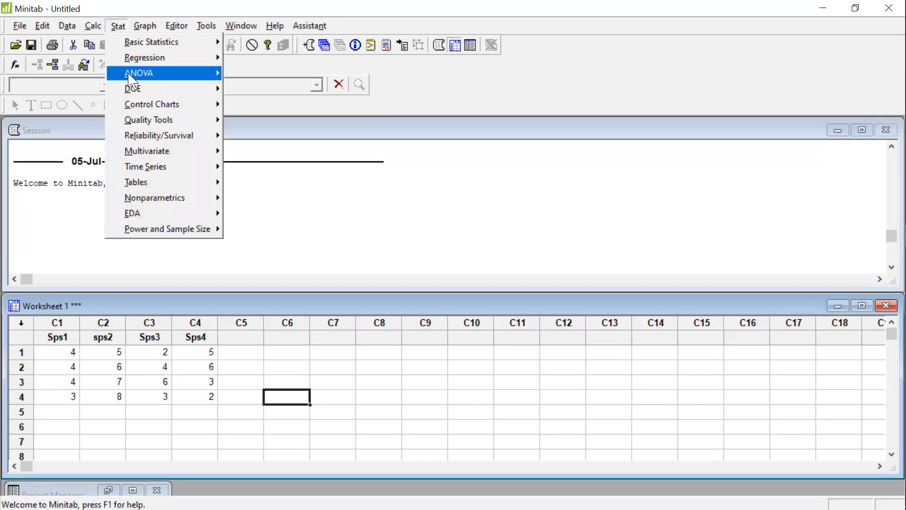
pyautogui.moveTo(146, 76)
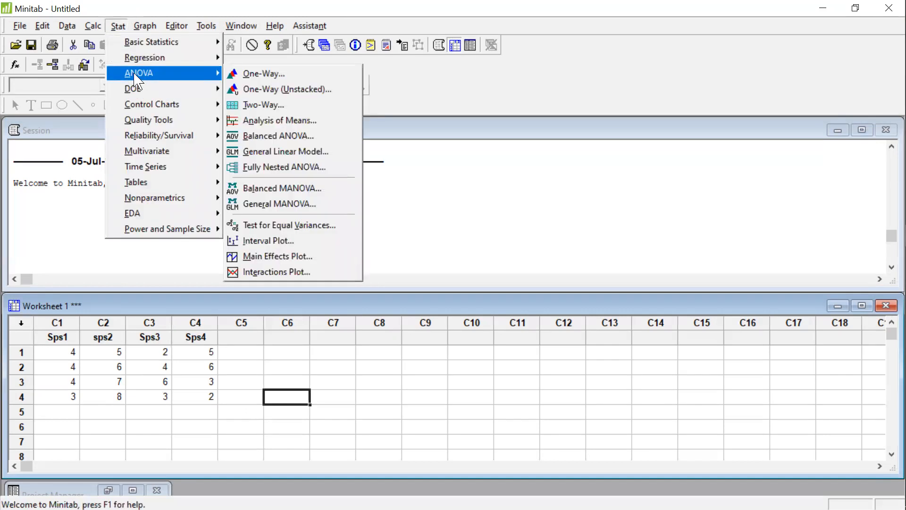
pyautogui.click(263, 90)
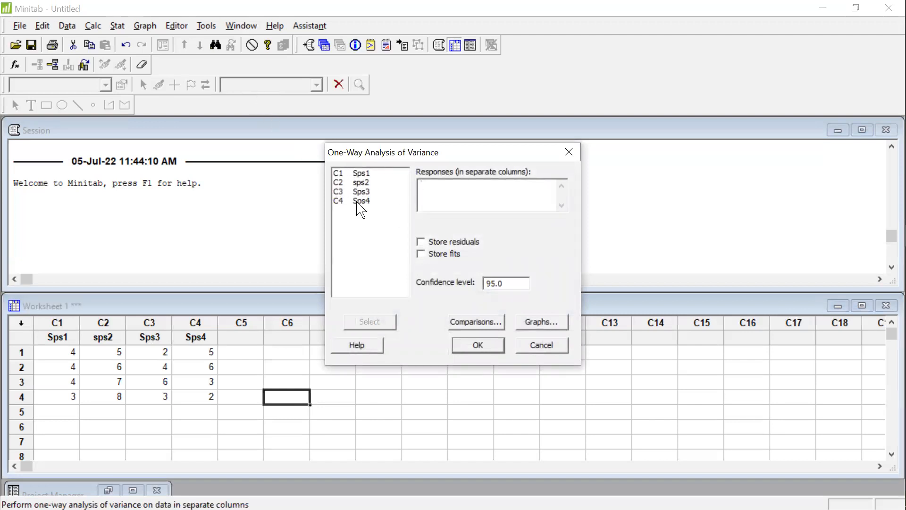
pyautogui.doubleClick(363, 174)
pyautogui.doubleClick(364, 182)
pyautogui.doubleClick(364, 192)
pyautogui.doubleClick(364, 201)
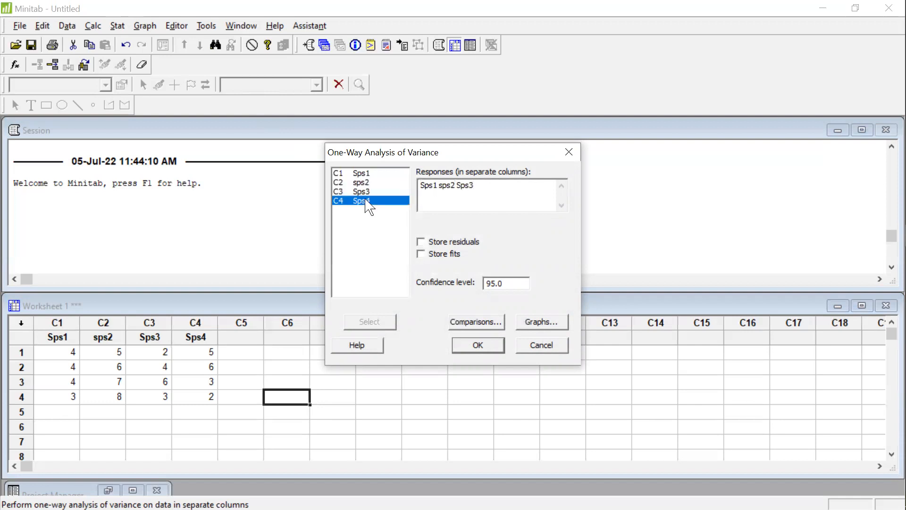
pyautogui.click(355, 175)
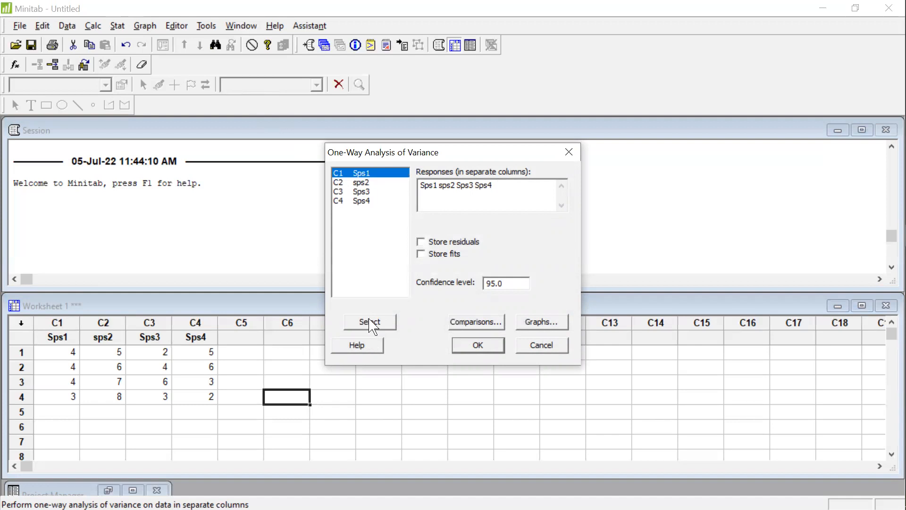
pyautogui.click(473, 197)
# - Enable Tukey's comparisons with a family error rate of 5 and run the ANOVA at a 95.0 confidence level
pyautogui.click(484, 326)
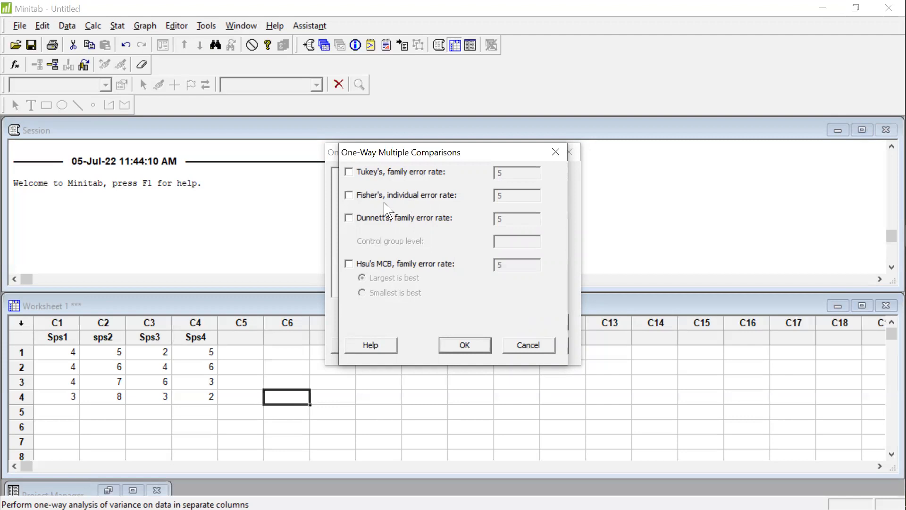
pyautogui.click(350, 173)
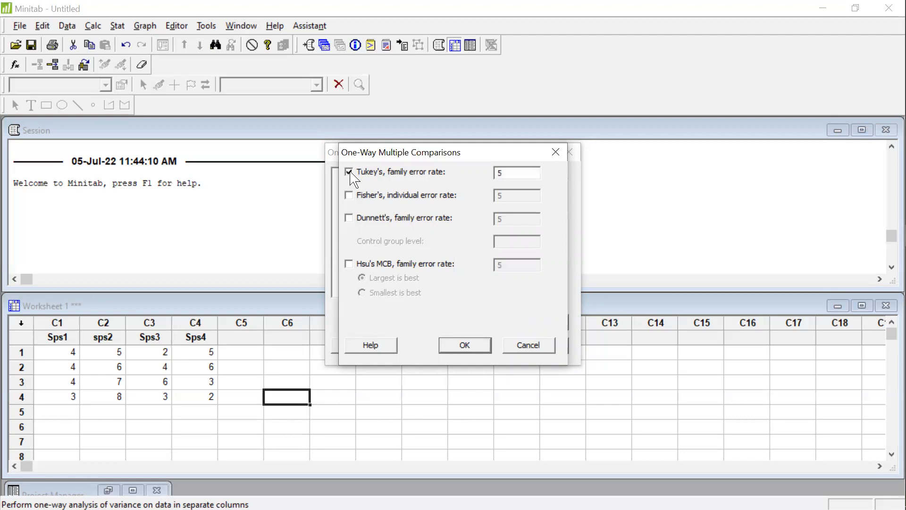
pyautogui.click(474, 348)
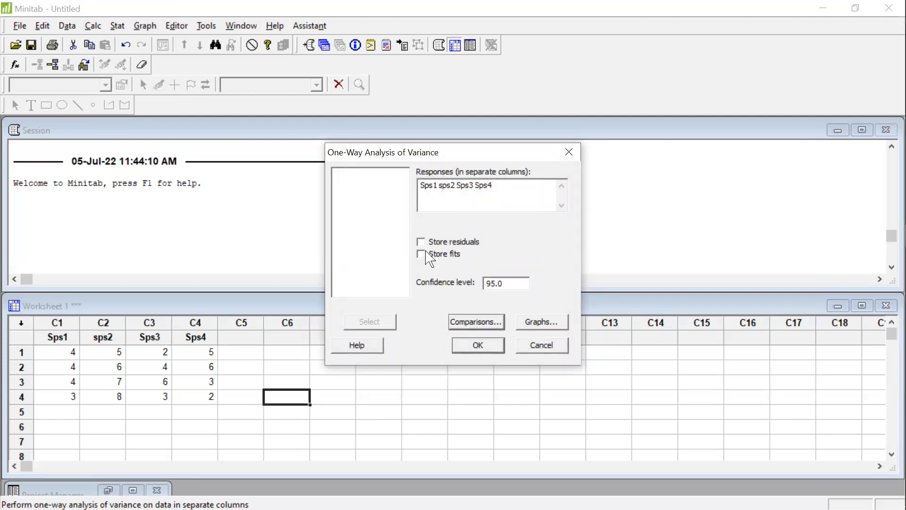
pyautogui.click(475, 323)
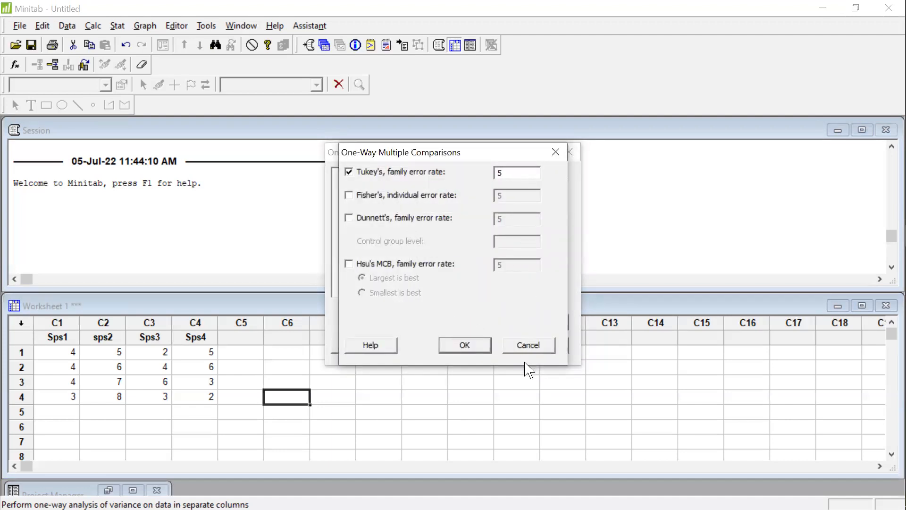
pyautogui.click(482, 349)
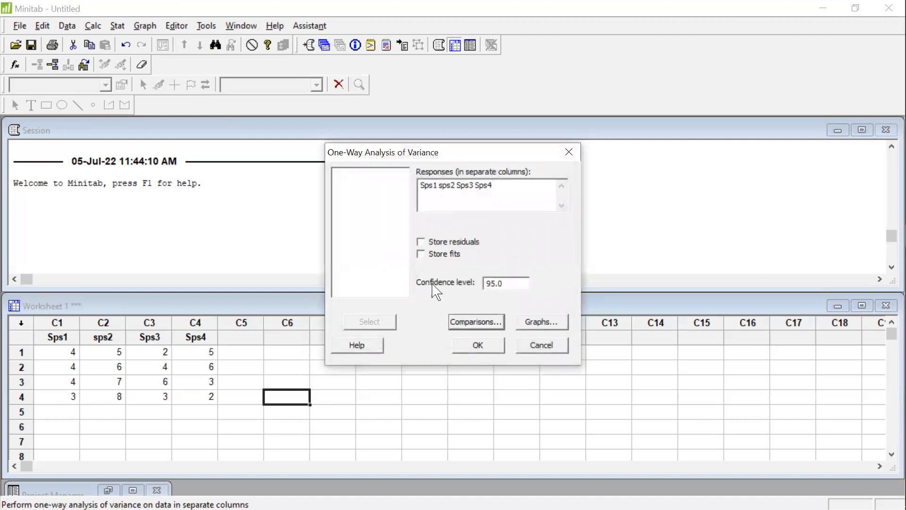
pyautogui.click(506, 285)
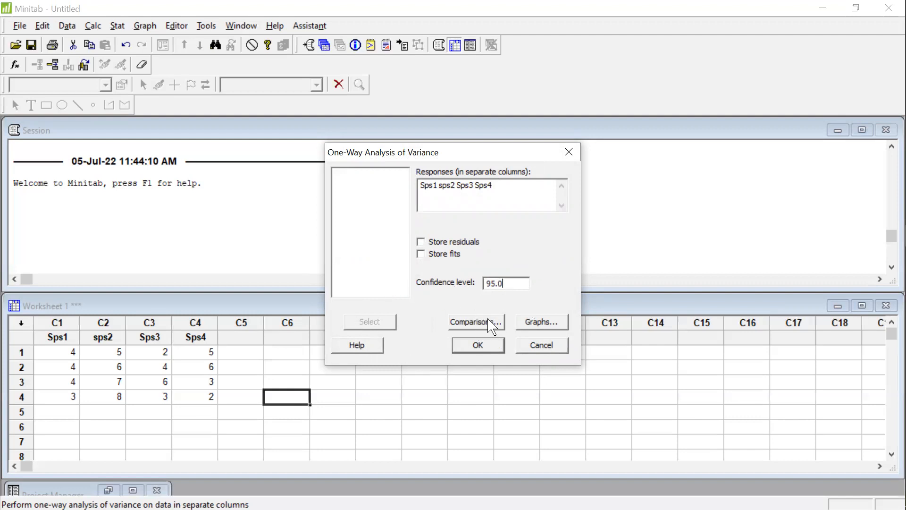
pyautogui.click(477, 346)
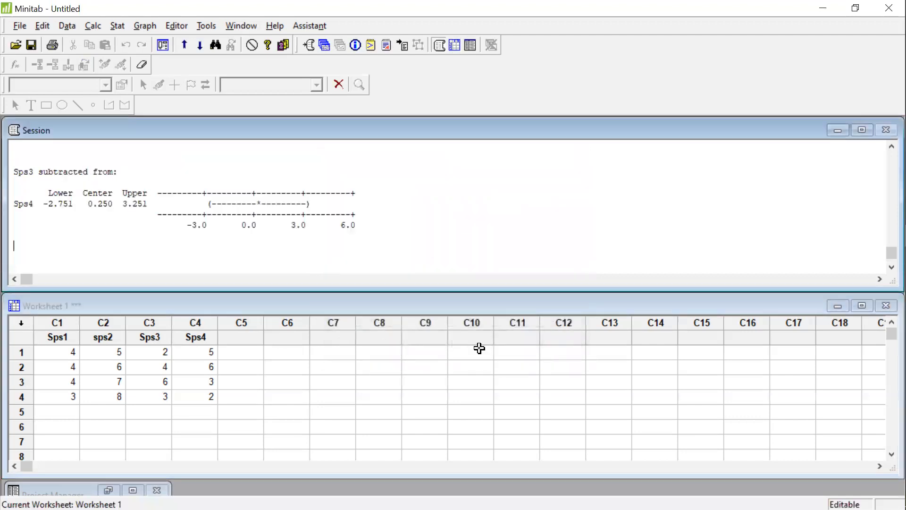
# - Examine the one-way ANOVA table and the Tukey grouping of the four sample means in the session output
pyautogui.scroll(10, 125, 179)
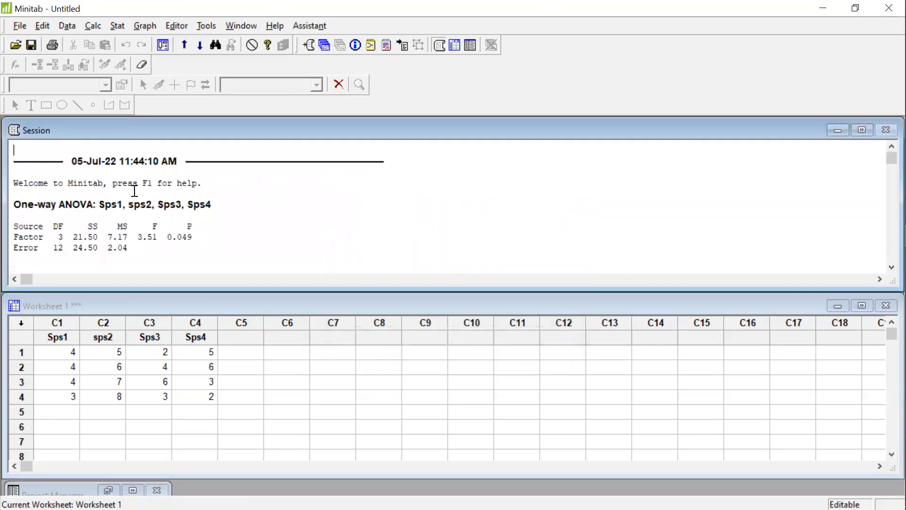
pyautogui.scroll(-3, 134, 189)
pyautogui.scroll(3, 134, 189)
pyautogui.scroll(-1, 134, 188)
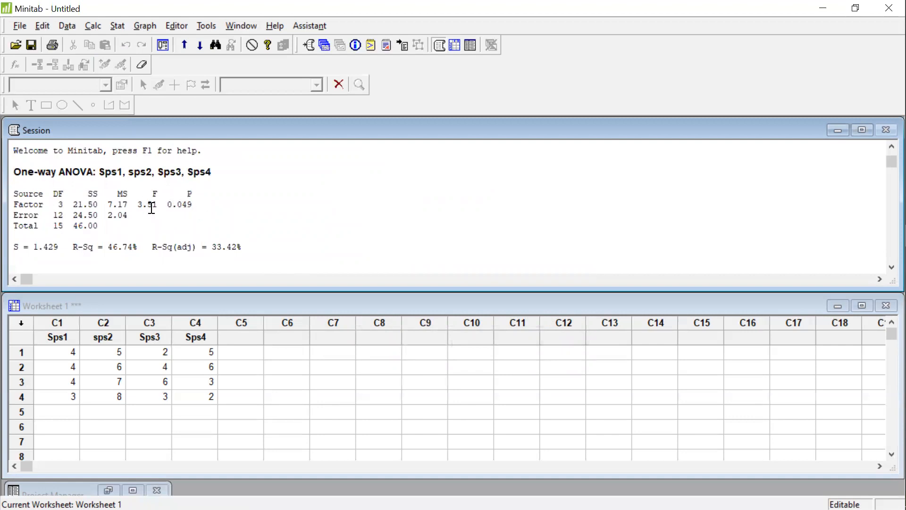
pyautogui.scroll(-6, 152, 209)
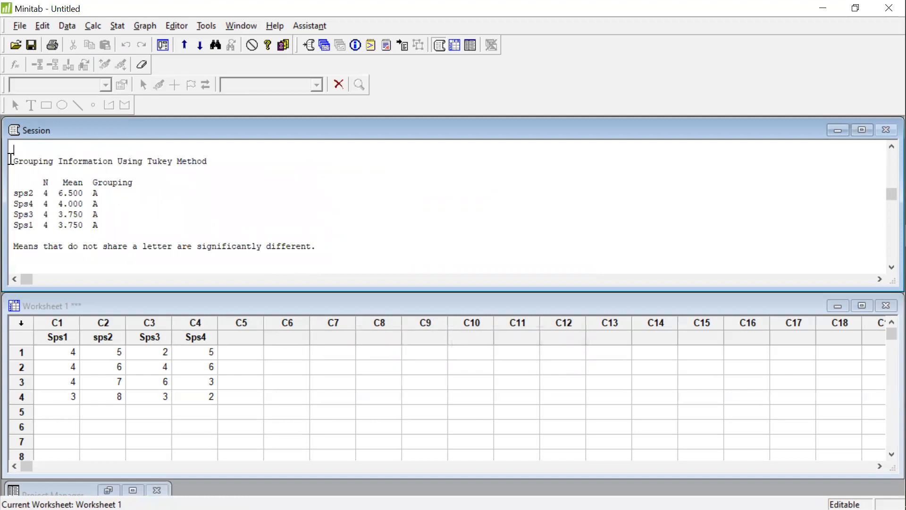
pyautogui.moveTo(14, 193); pyautogui.dragTo(101, 226)
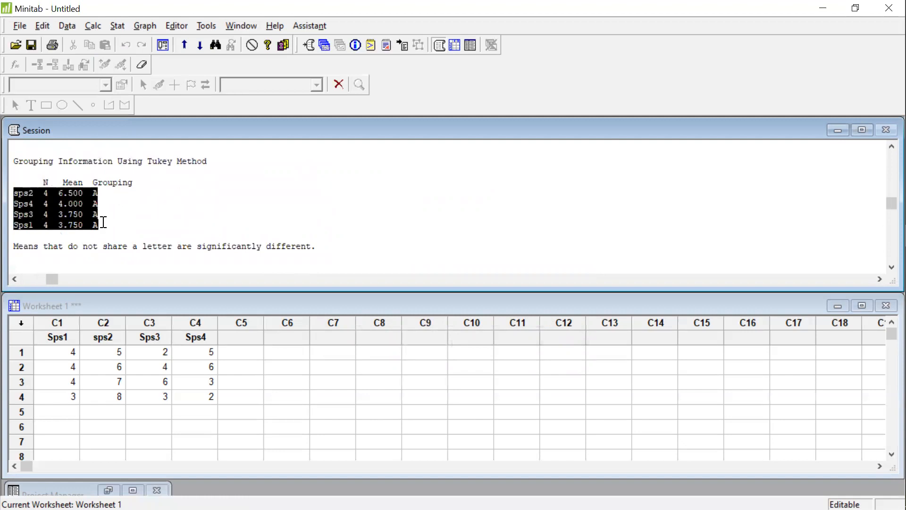
pyautogui.click(97, 194)
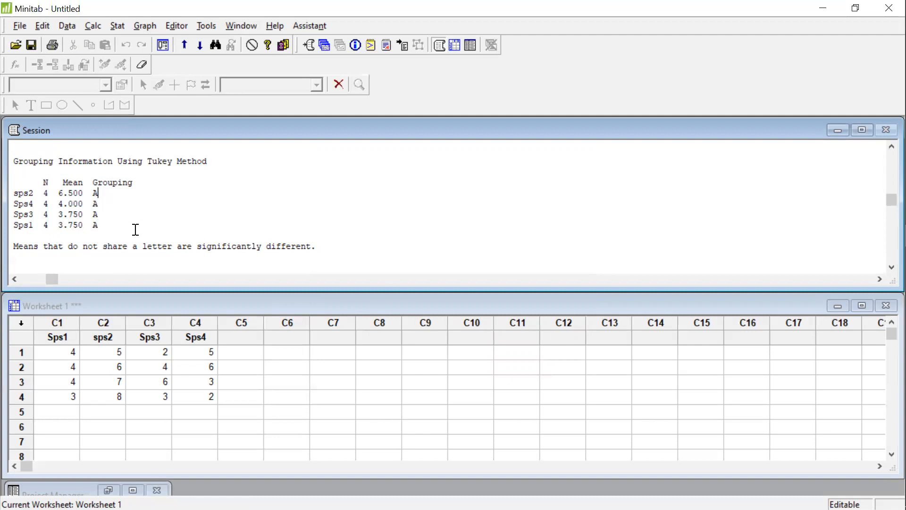
# - Review the one-way ANOVA output from its beginning and highlight the P value in the Factor row
pyautogui.scroll(15, 136, 229)
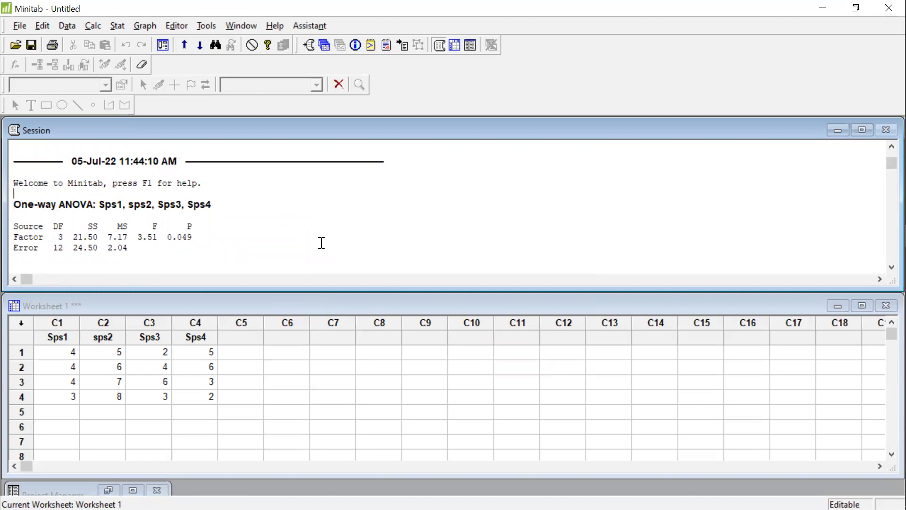
pyautogui.hotkey('ctrl', 'Home')
pyautogui.scroll(-9, 321, 244)
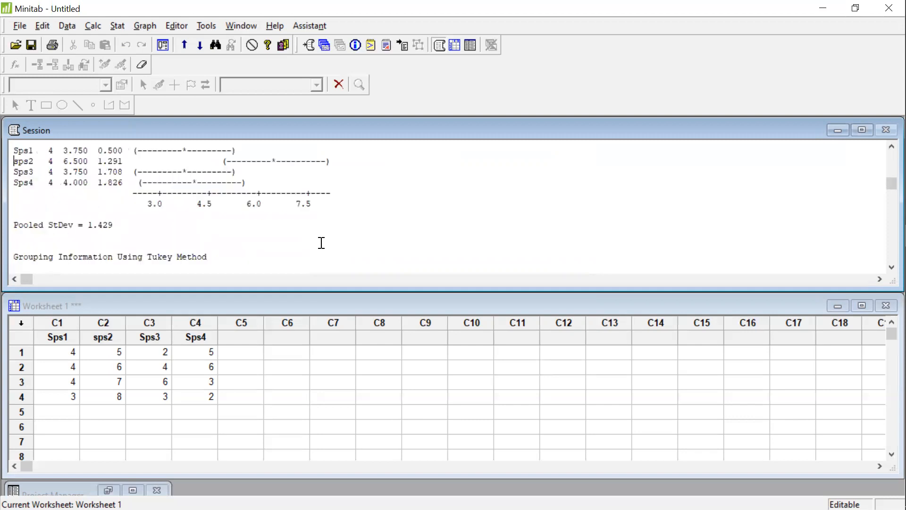
pyautogui.scroll(-1, 320, 243)
pyautogui.scroll(10, 272, 235)
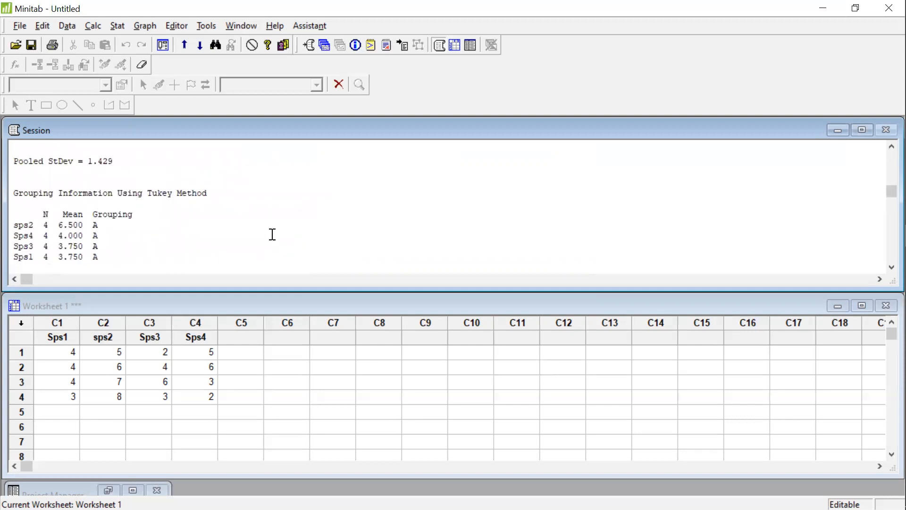
pyautogui.scroll(1, 273, 234)
pyautogui.moveTo(167, 237); pyautogui.dragTo(211, 236)
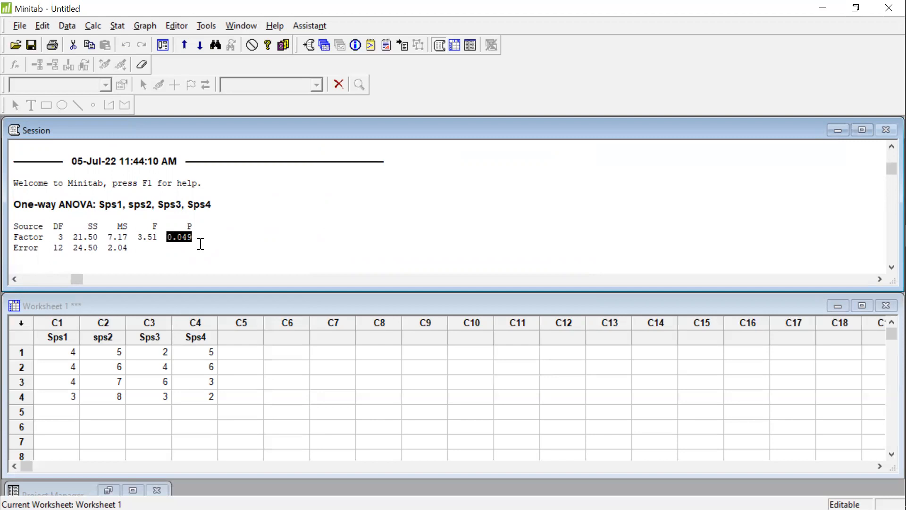
# - Compare the ANOVA table with the Tukey grouping table, highlighting the grouping letters of the four samples
pyautogui.scroll(-3, 202, 248)
pyautogui.scroll(3, 202, 248)
pyautogui.scroll(-5, 191, 241)
pyautogui.scroll(5, 192, 241)
pyautogui.scroll(-5, 206, 253)
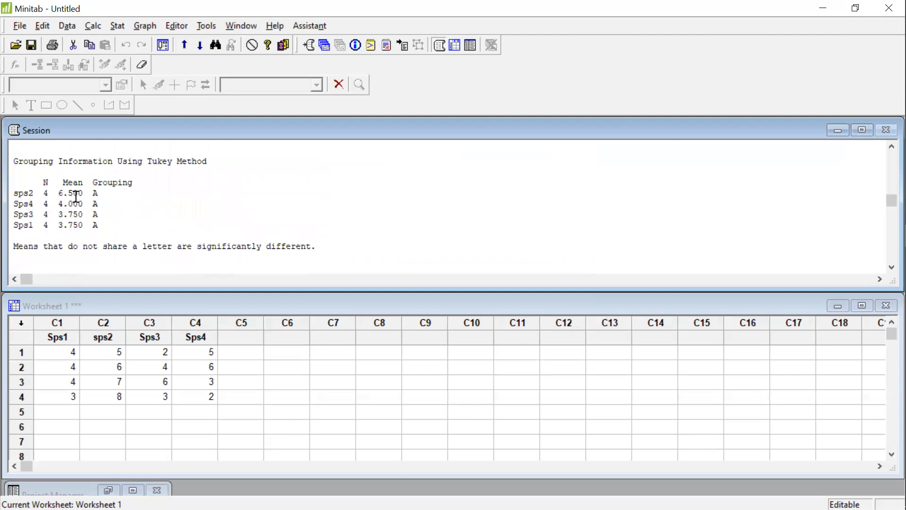
pyautogui.moveTo(93, 194); pyautogui.dragTo(99, 226)
pyautogui.click(101, 220)
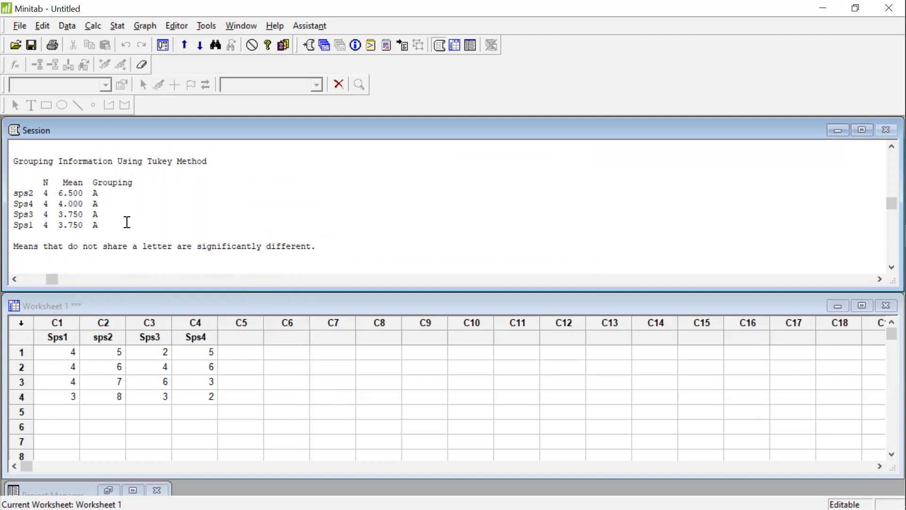
pyautogui.moveTo(95, 191); pyautogui.dragTo(108, 208)
pyautogui.click(101, 220)
# - Recheck the ANOVA table and the individual 95% confidence intervals for the sample means
pyautogui.scroll(6, 180, 229)
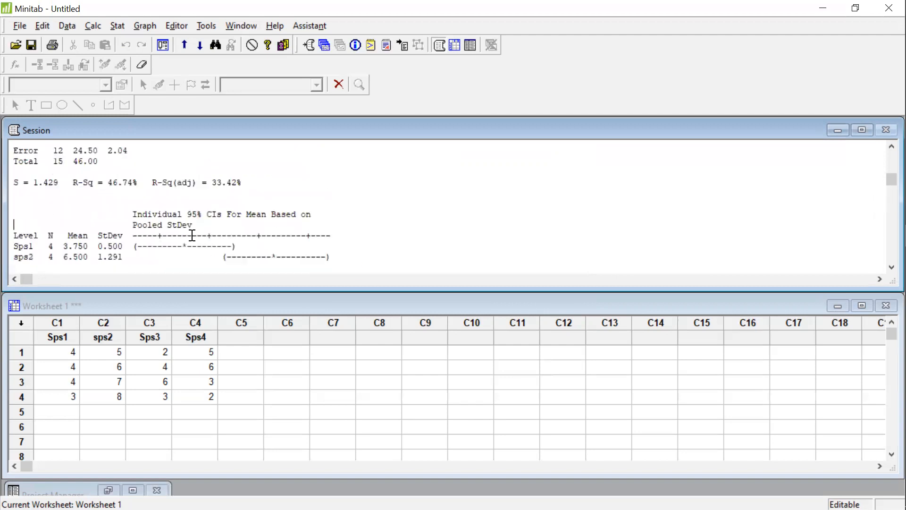
pyautogui.scroll(2, 417, 268)
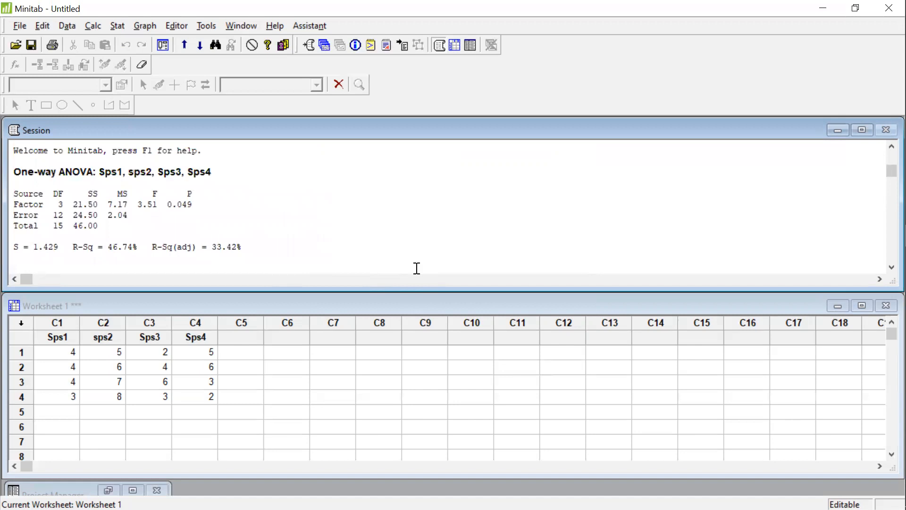
pyautogui.scroll(1, 400, 272)
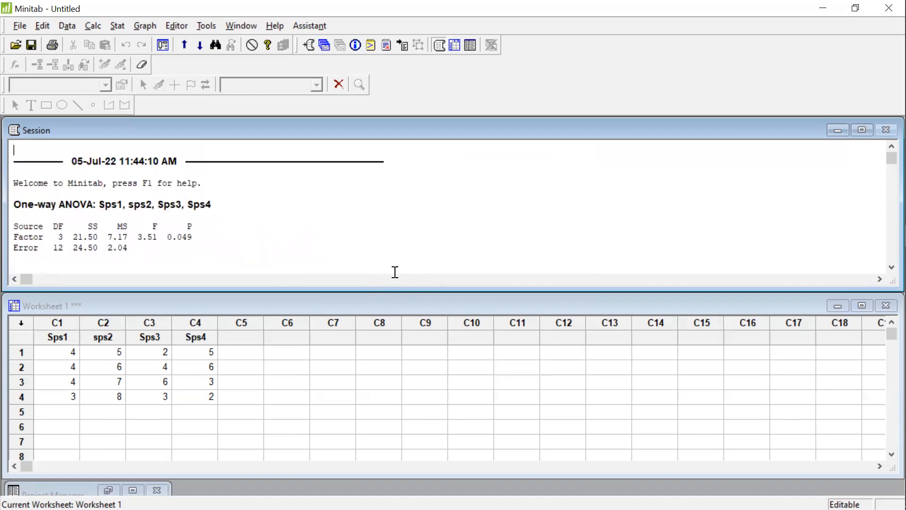
pyautogui.scroll(-4, 395, 272)
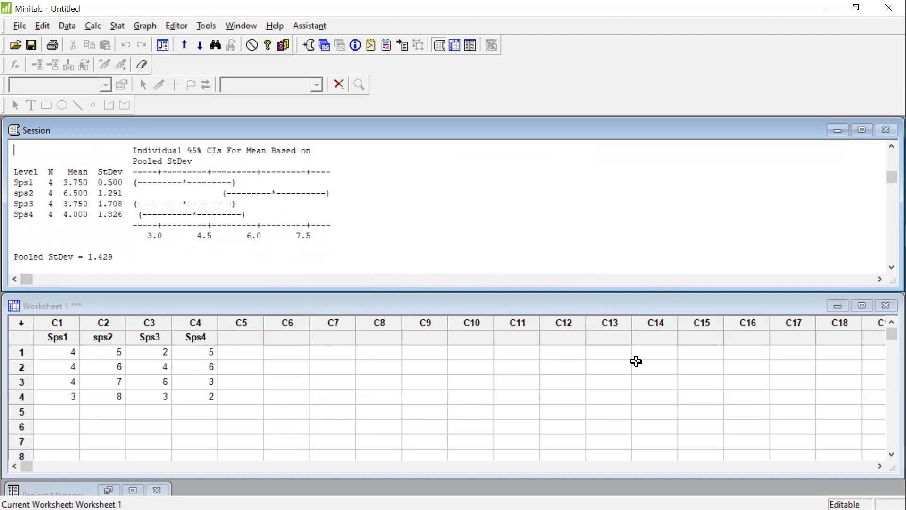
pyautogui.scroll(-1, 409, 470)
pyautogui.scroll(-1, 410, 470)
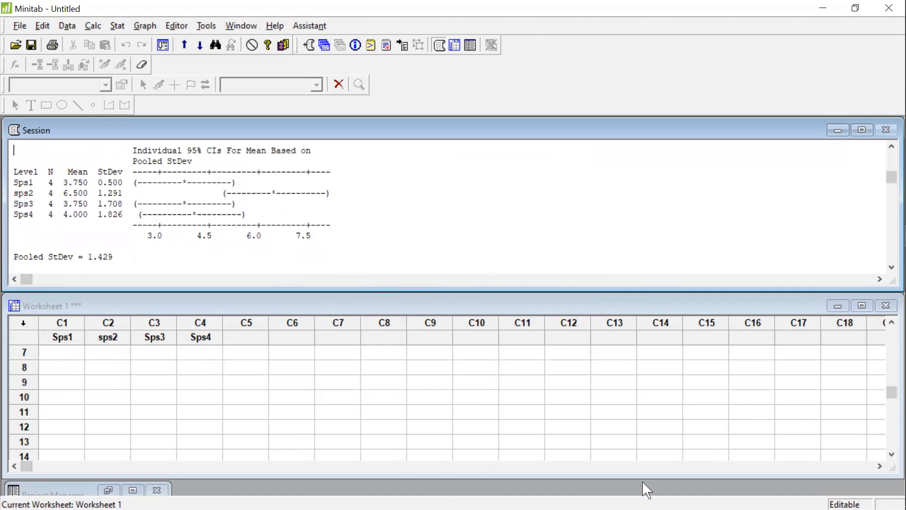
pyautogui.scroll(-3, 695, 402)
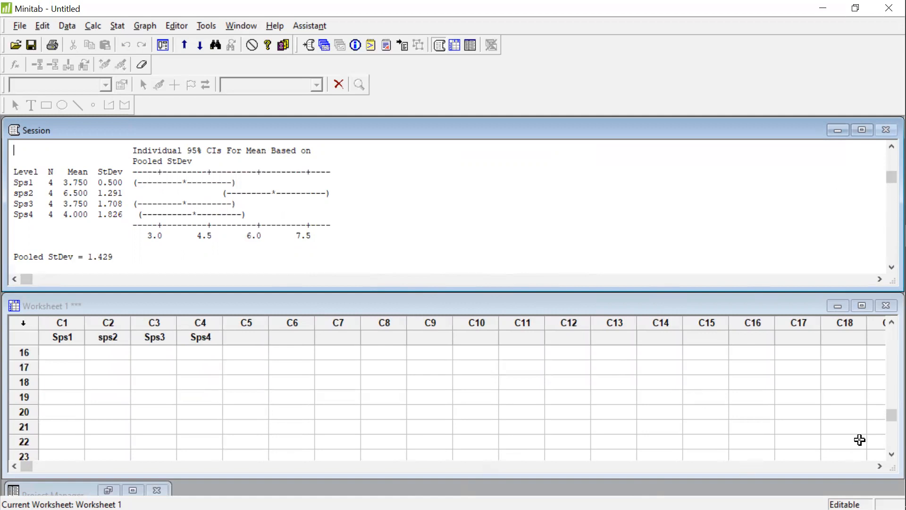